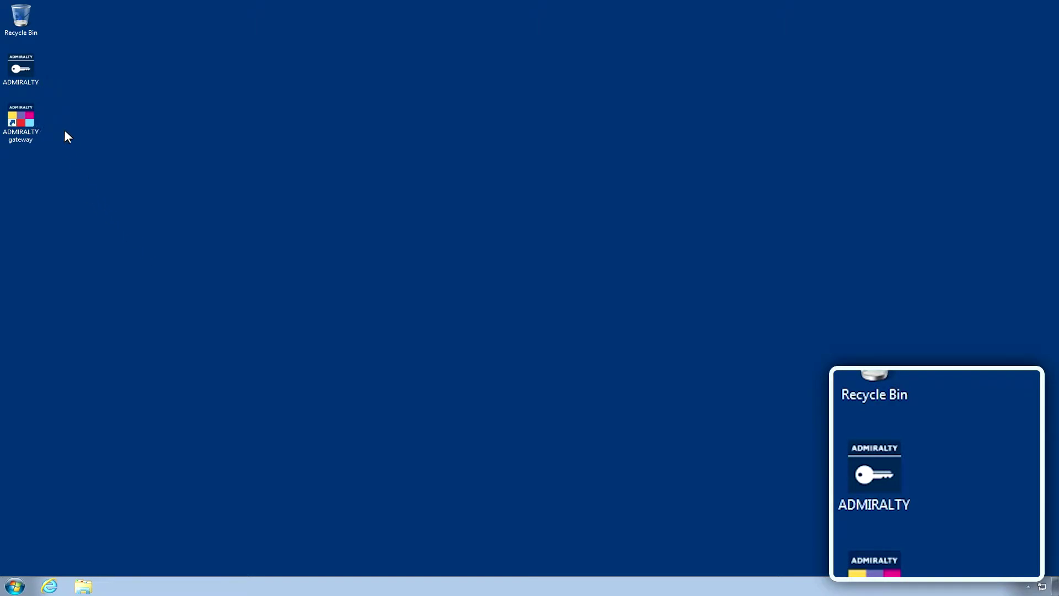
Launch the ADMIRALTY registration utility and accept the registration key.
double_click(33, 80)
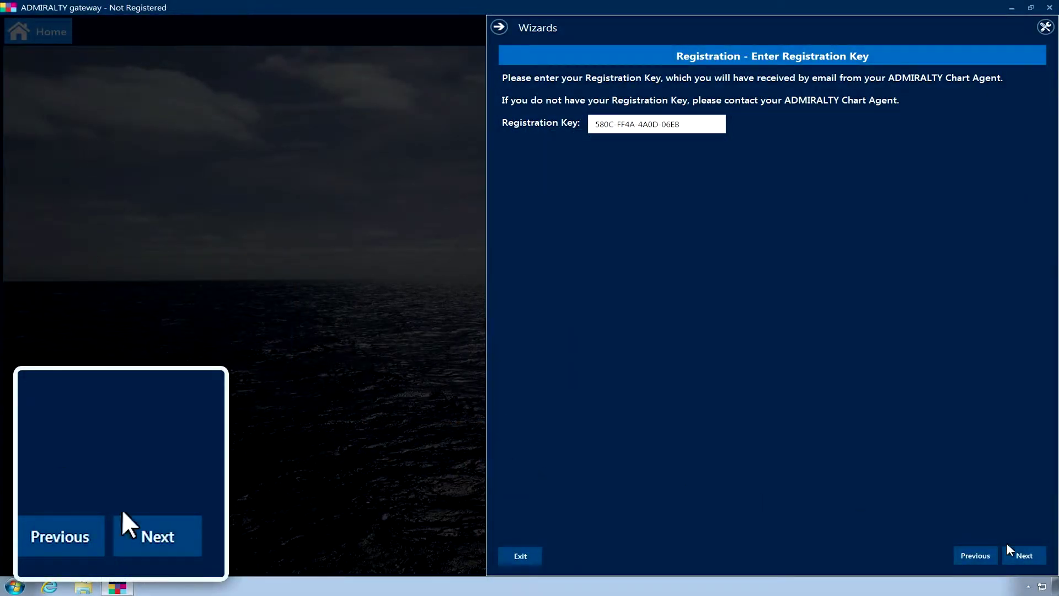
left_click(1018, 554)
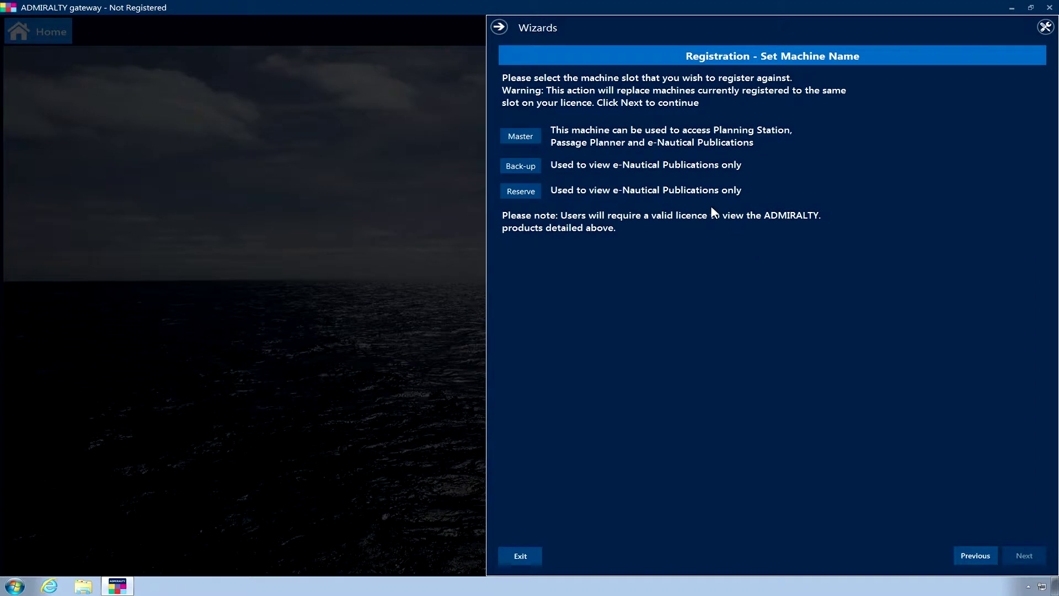
Register this machine in the Master slot and confirm the version support warning.
left_click(528, 138)
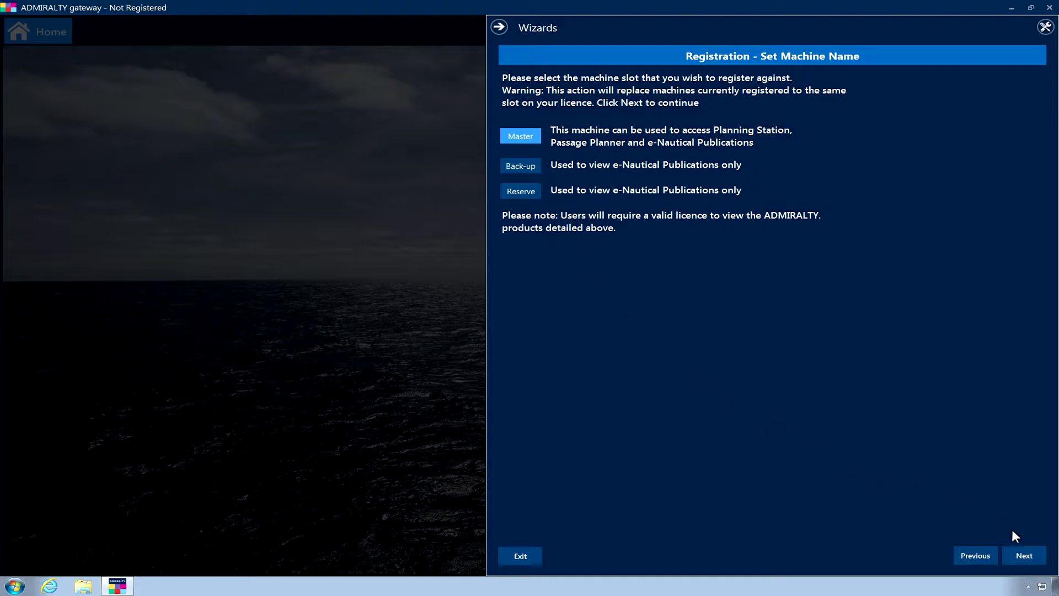
left_click(1028, 559)
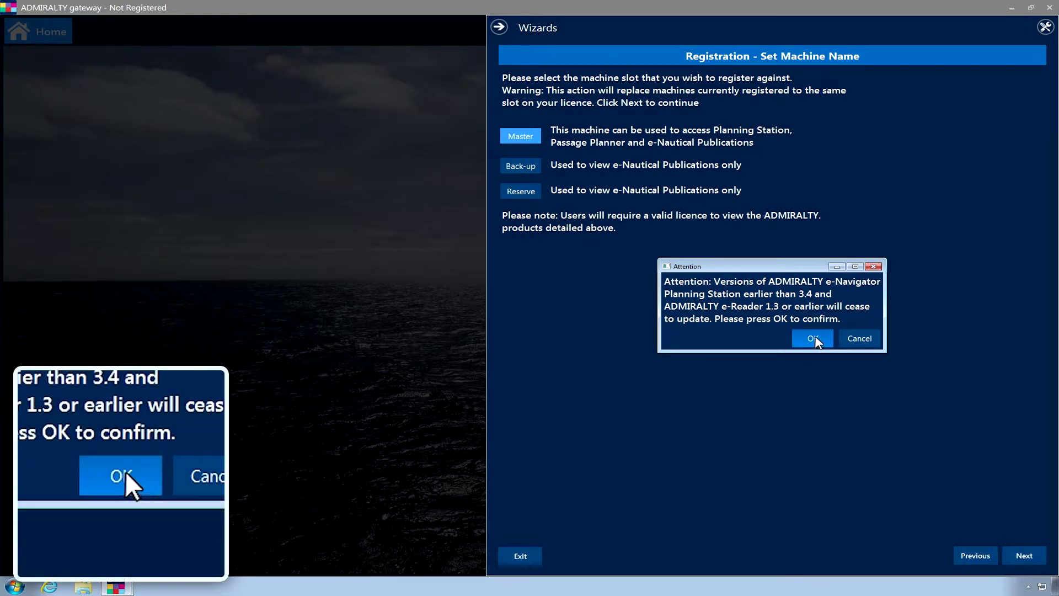
left_click(815, 340)
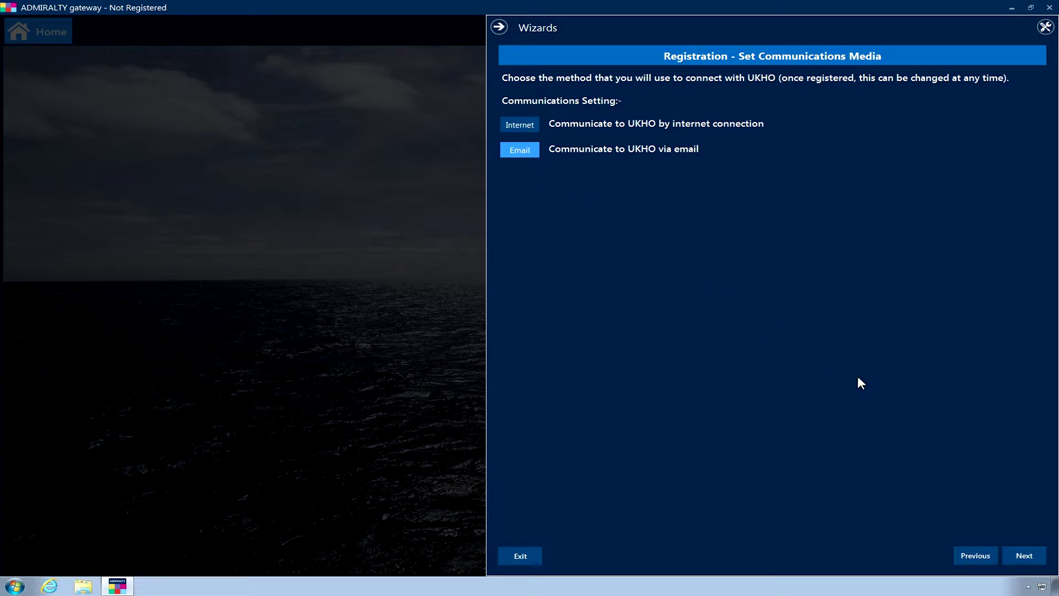
Choose the Desktop as the folder for saving the registration request files.
left_click(1028, 556)
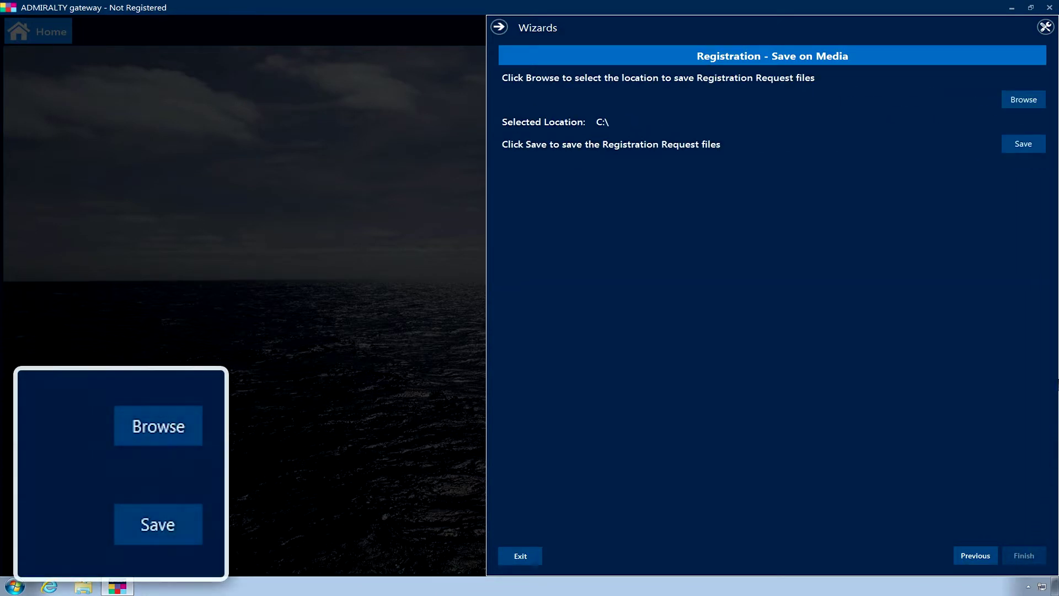
left_click(1039, 103)
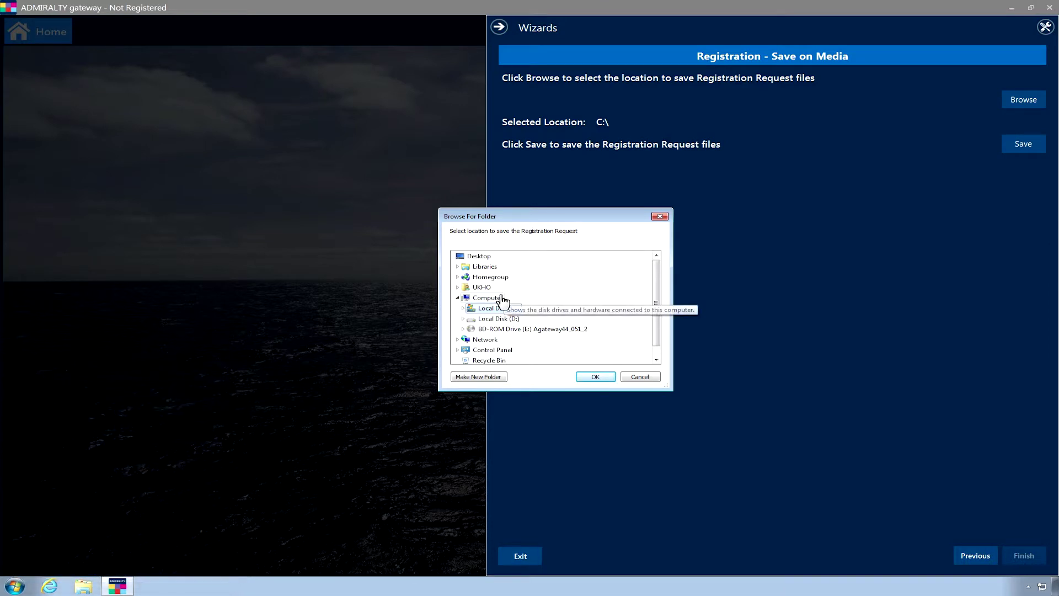
left_click(488, 259)
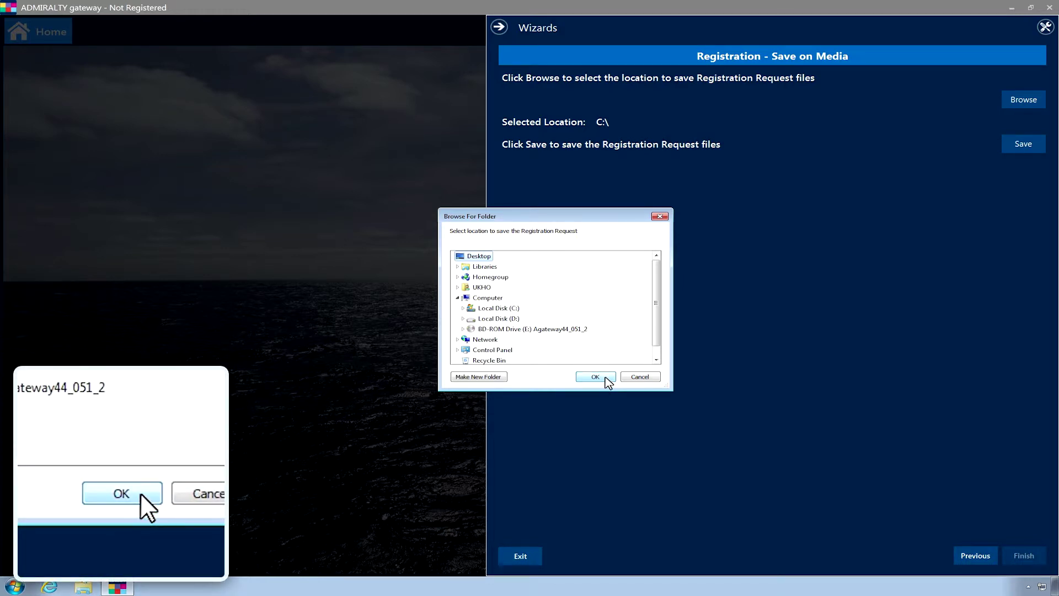
left_click(605, 382)
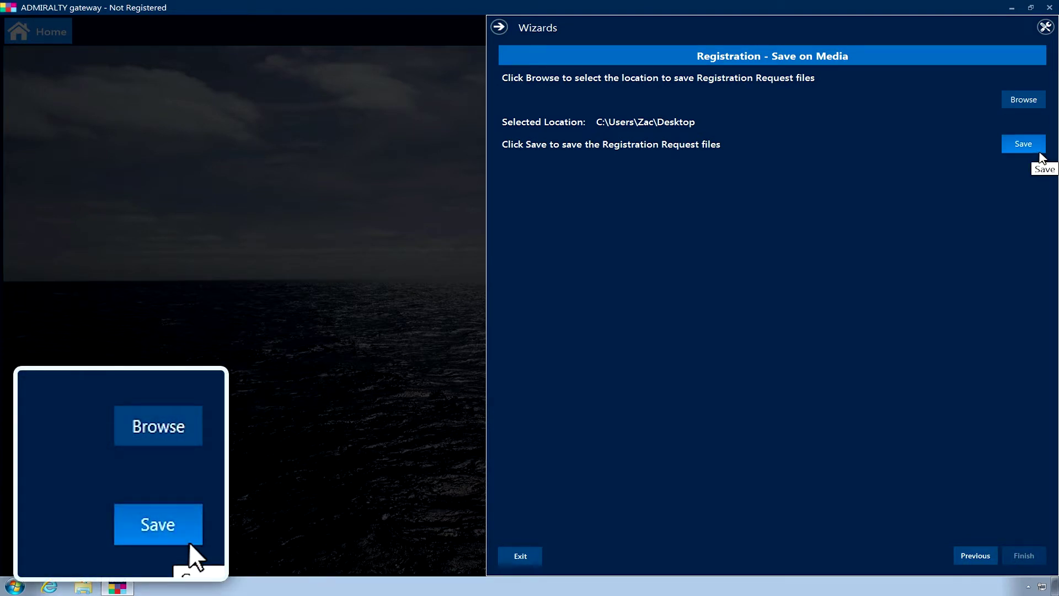
Save request_1.admiralty to the Desktop and finish the request wizard.
left_click(1039, 153)
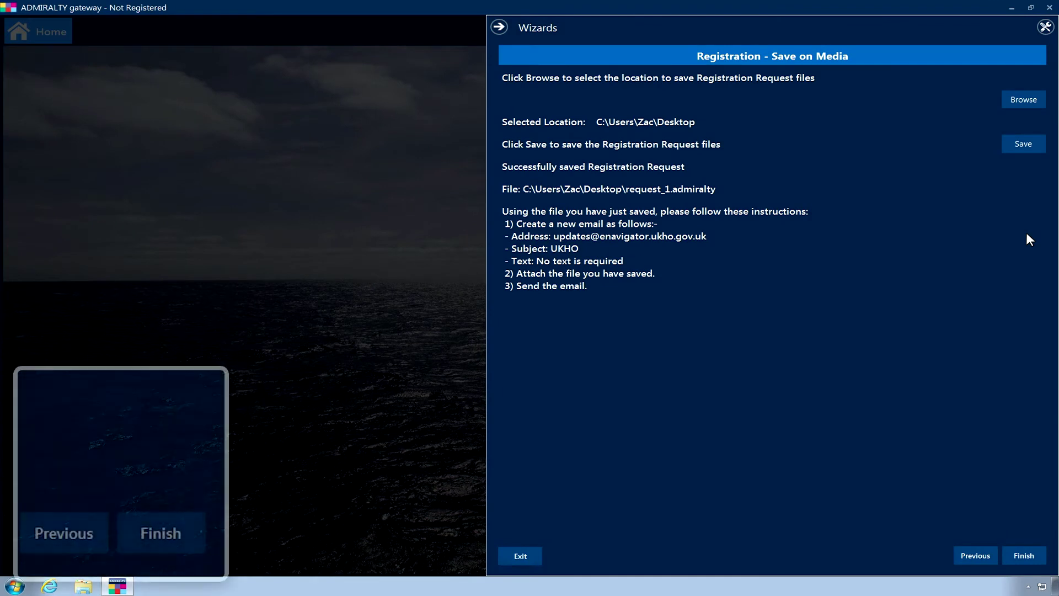
left_click(1026, 557)
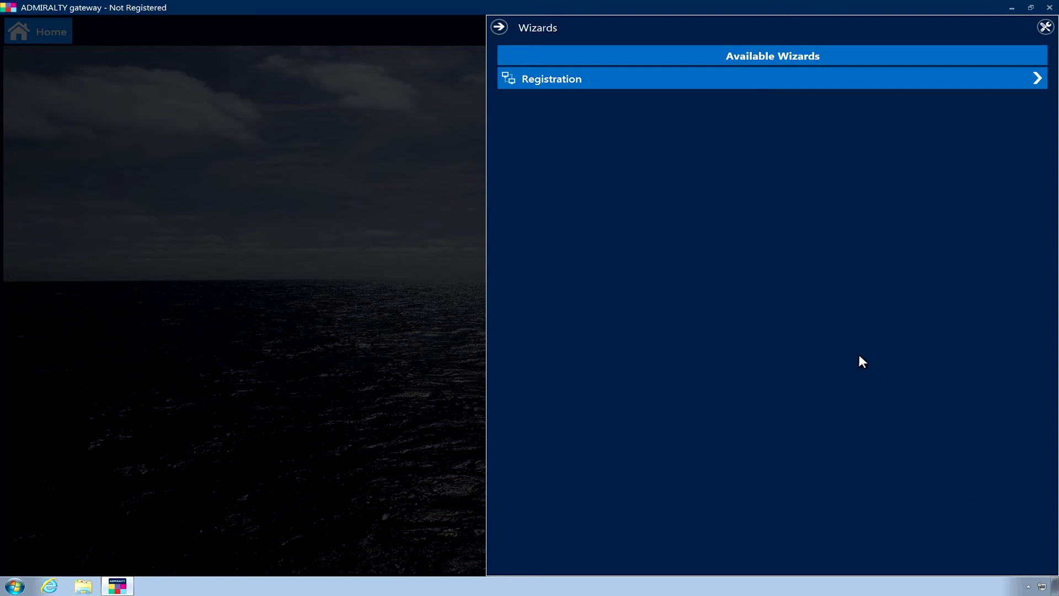
In the Registration wizard's Apply path, select Desktop\response_1.admiralty as the response file.
left_click(631, 80)
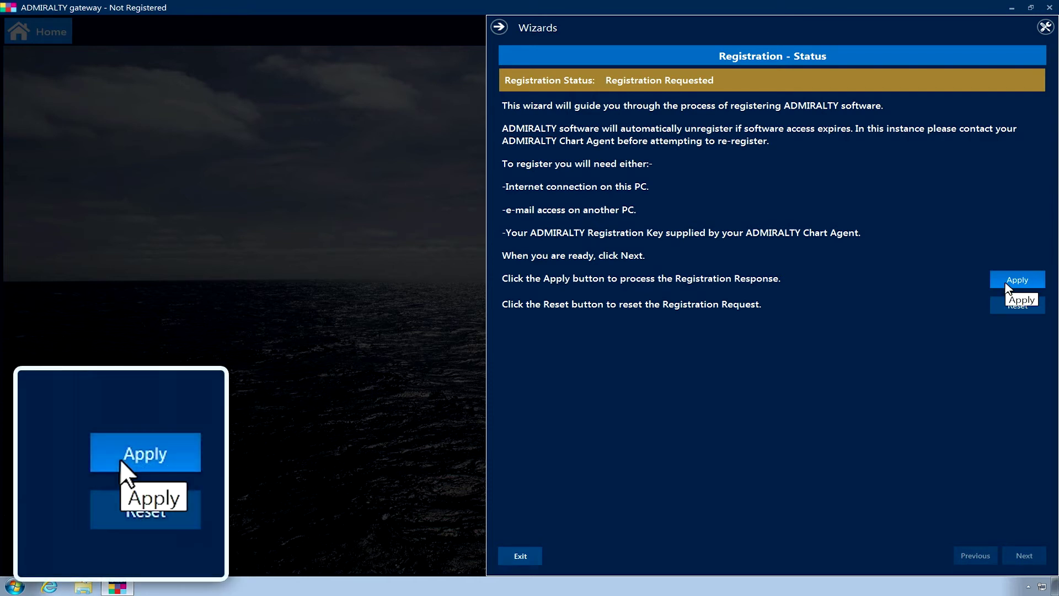
left_click(1008, 283)
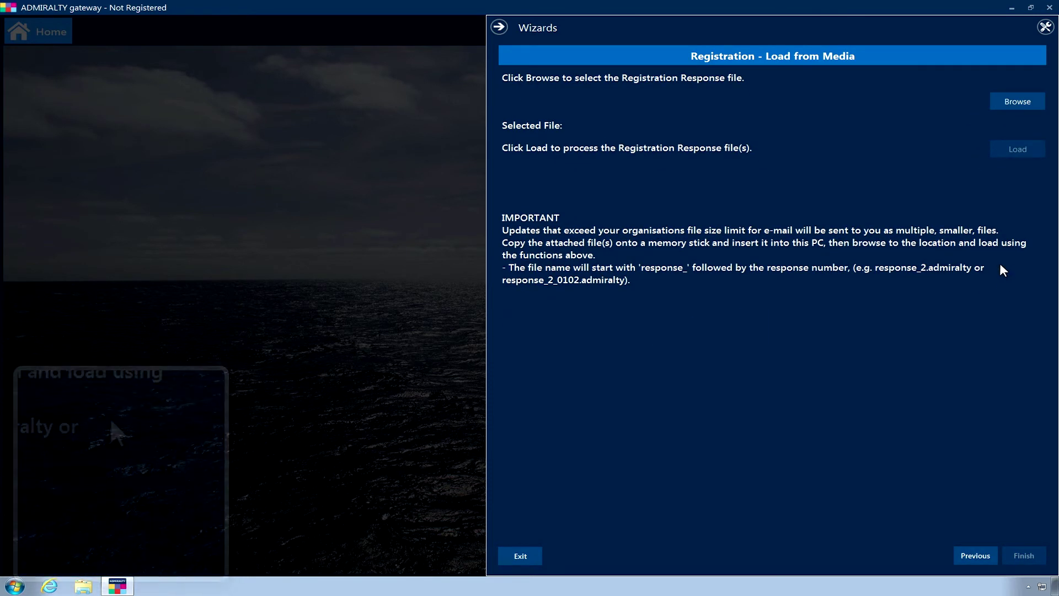
left_click(1009, 107)
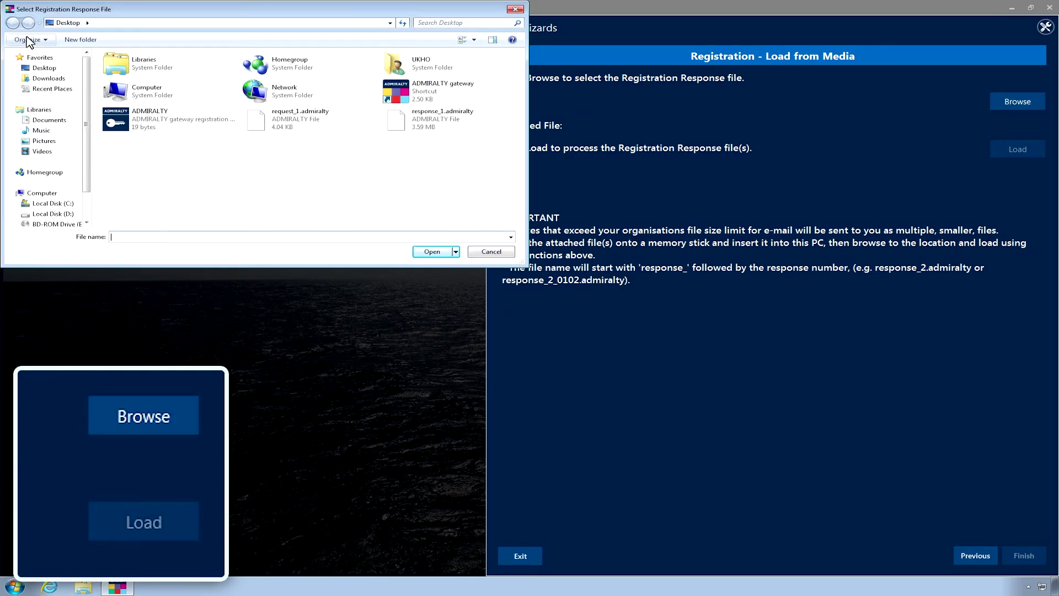
left_click(41, 70)
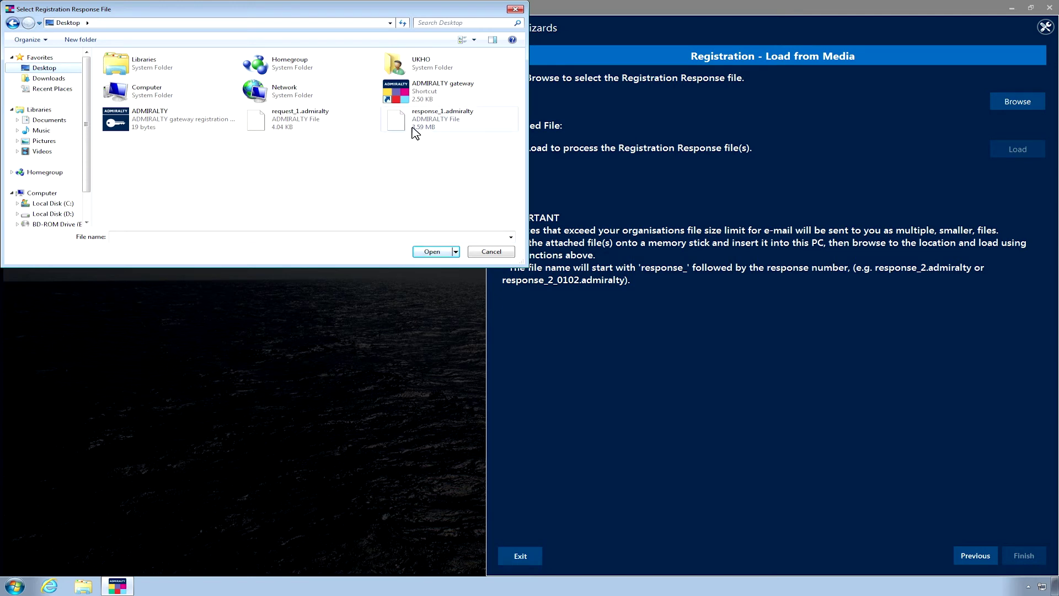
left_click(414, 132)
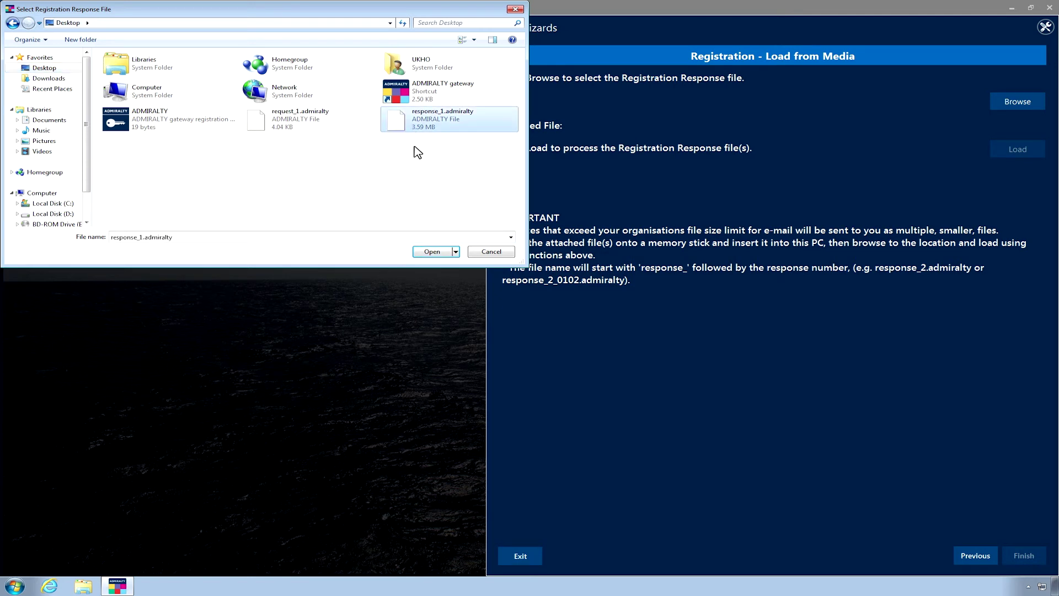
left_click(429, 253)
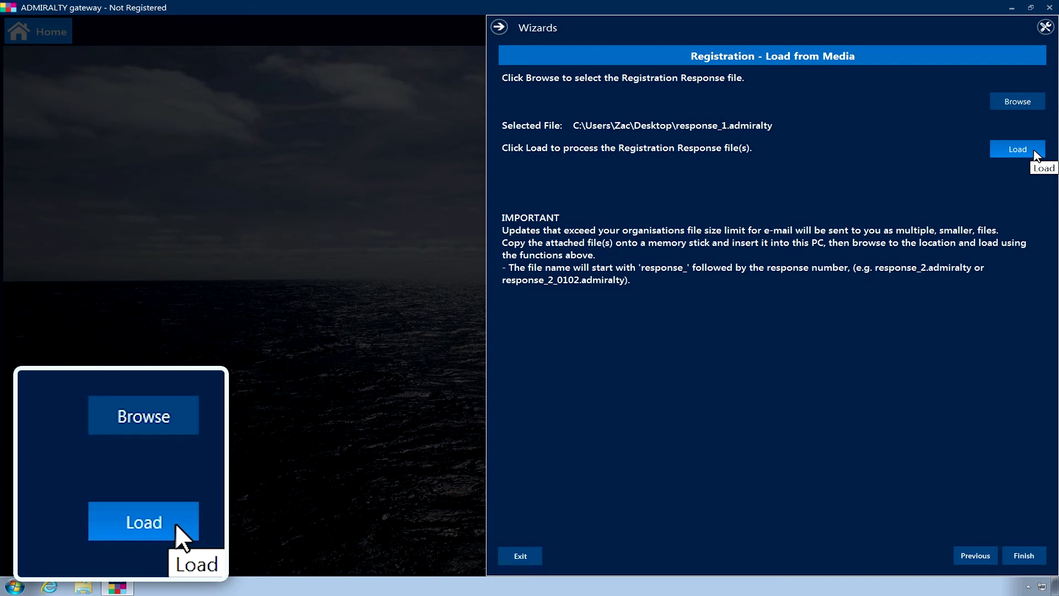
Load the selected response_1.admiralty registration response.
left_click(1036, 154)
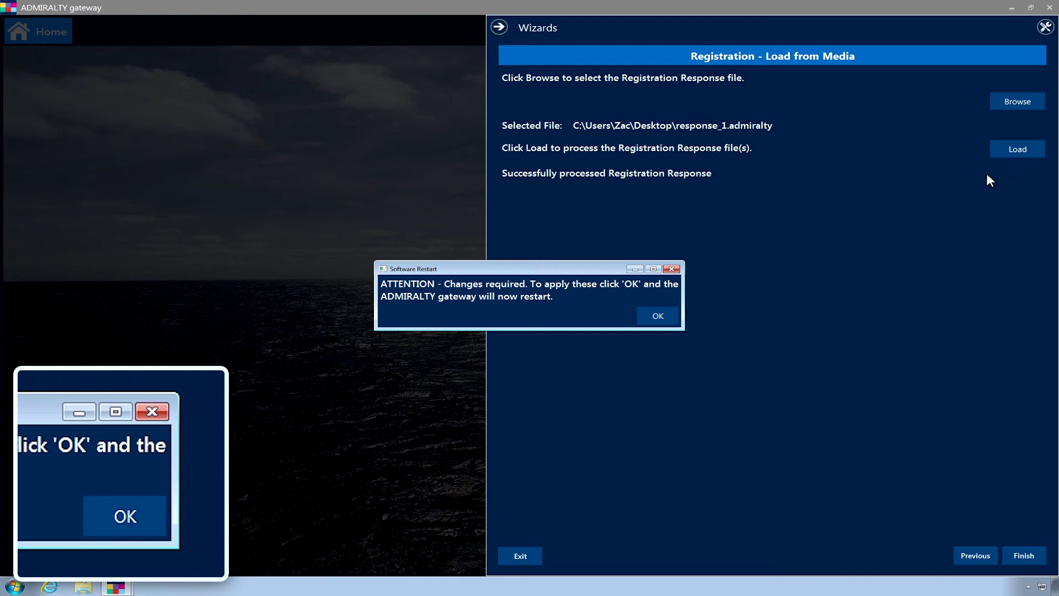
Accept the software restart to apply the registration.
left_click(658, 318)
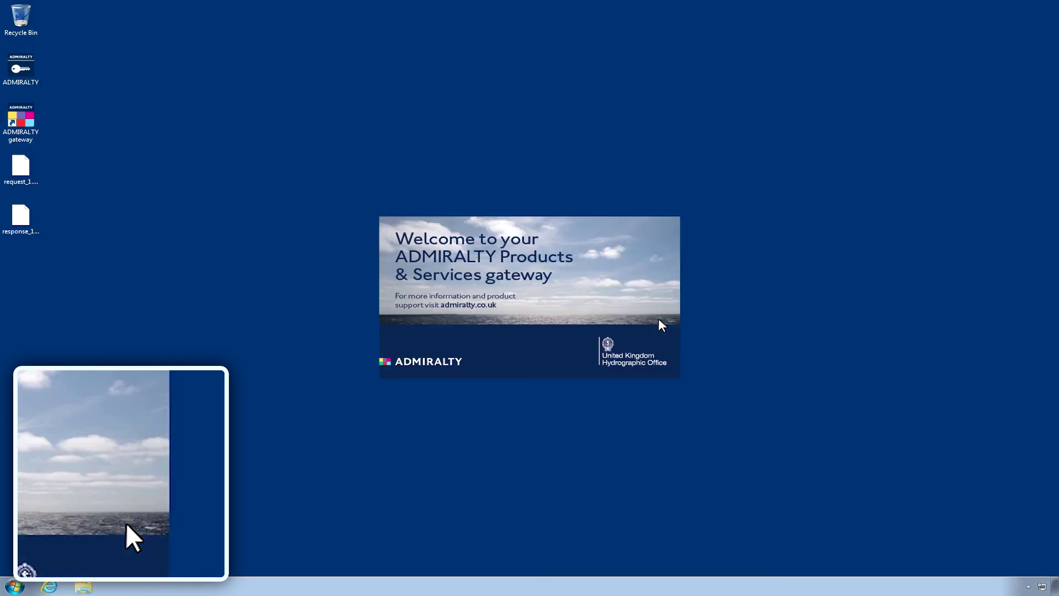